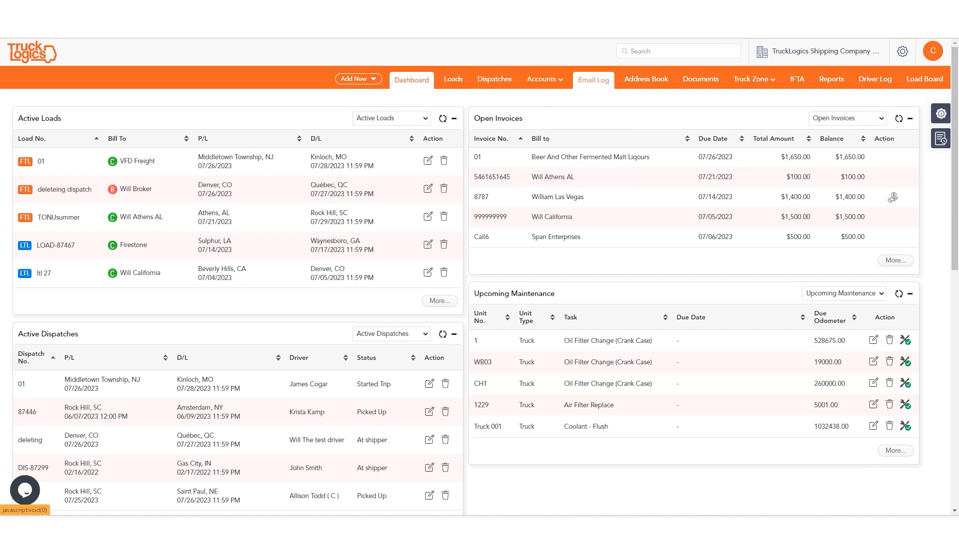
Open the 2nd Quarter 2023 IFTA report and include all ten trucks listed on the first page
{"action": "left_click", "coordinate": [798, 85]}
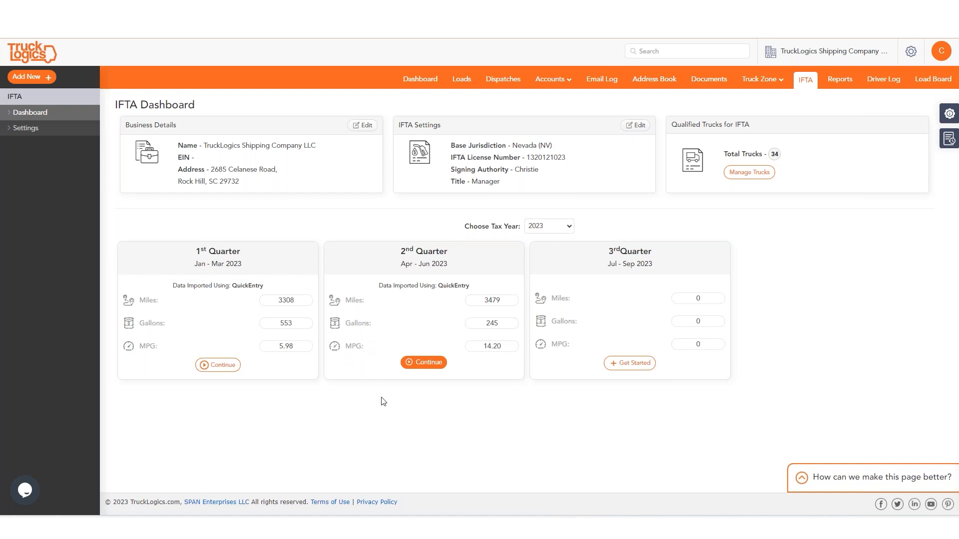
{"action": "left_click", "coordinate": [426, 365]}
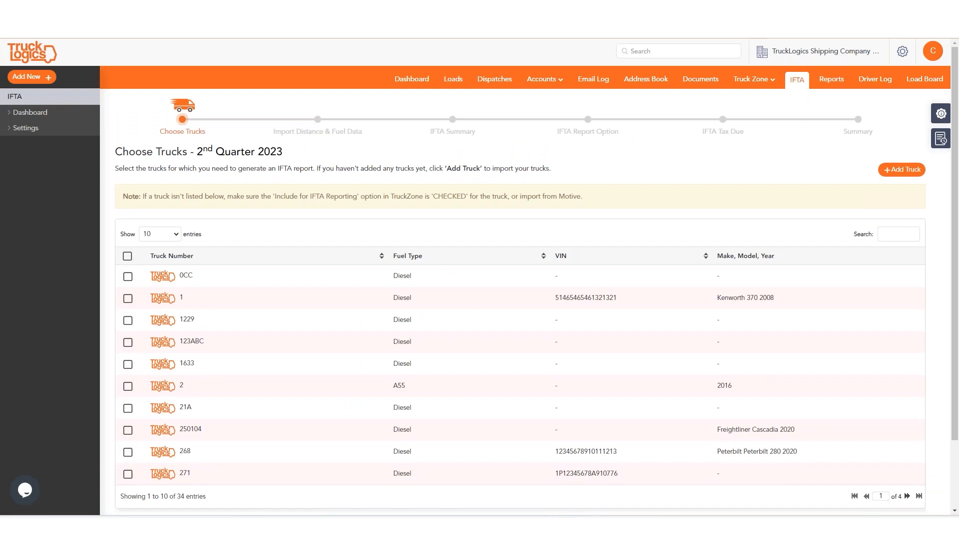
{"action": "scroll", "coordinate": [456, 353], "scroll_direction": "down", "scroll_amount": 1}
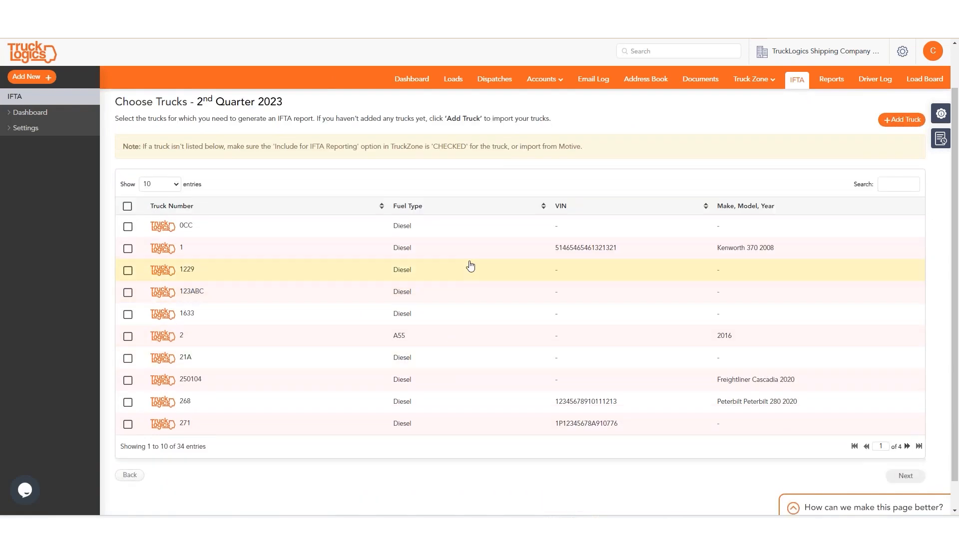
{"action": "left_click", "coordinate": [127, 208]}
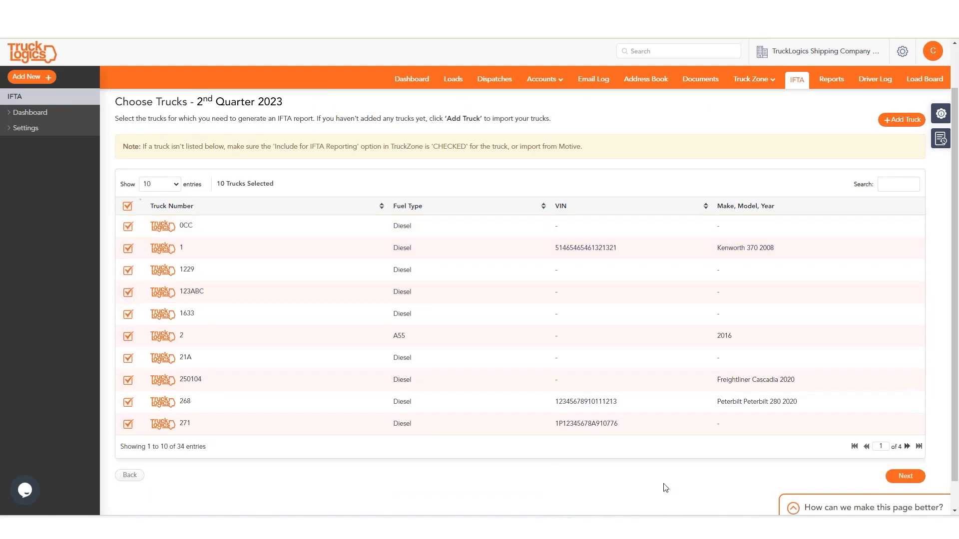
{"action": "left_click", "coordinate": [904, 477]}
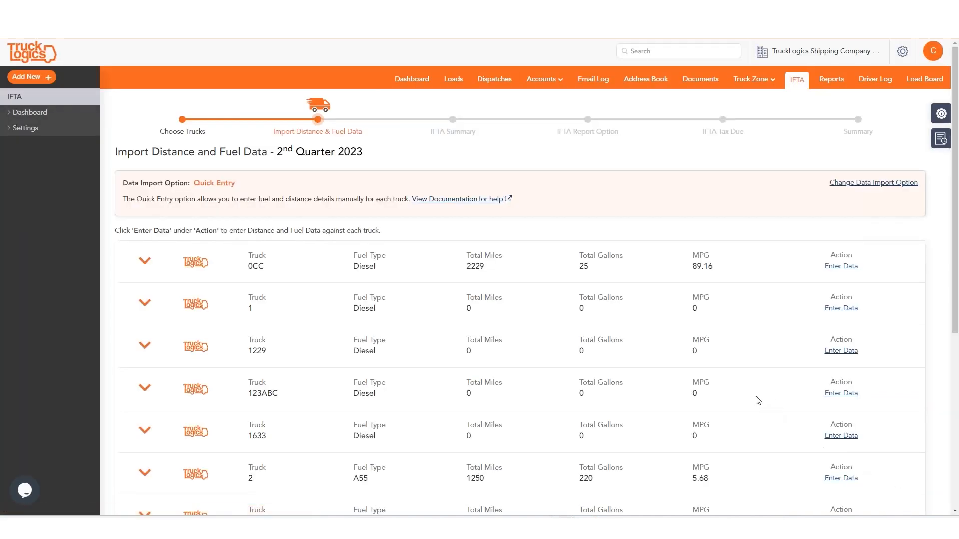
Look over the second-quarter distance and fuel data per truck and open data entry for truck 0CC
{"action": "scroll", "coordinate": [746, 389], "scroll_direction": "down", "scroll_amount": 1}
{"action": "scroll", "coordinate": [748, 392], "scroll_direction": "down", "scroll_amount": 2}
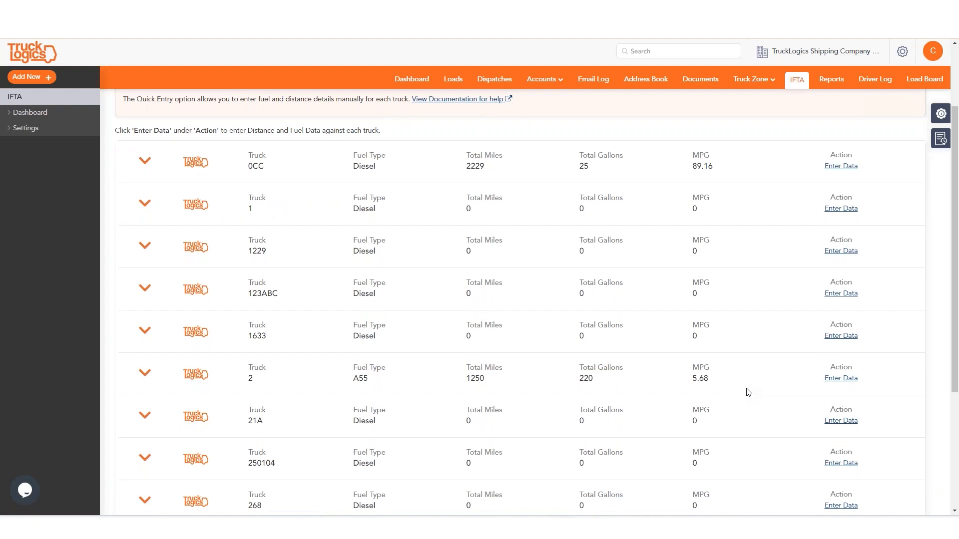
{"action": "scroll", "coordinate": [748, 392], "scroll_direction": "down", "scroll_amount": 2}
{"action": "scroll", "coordinate": [748, 392], "scroll_direction": "up", "scroll_amount": 1}
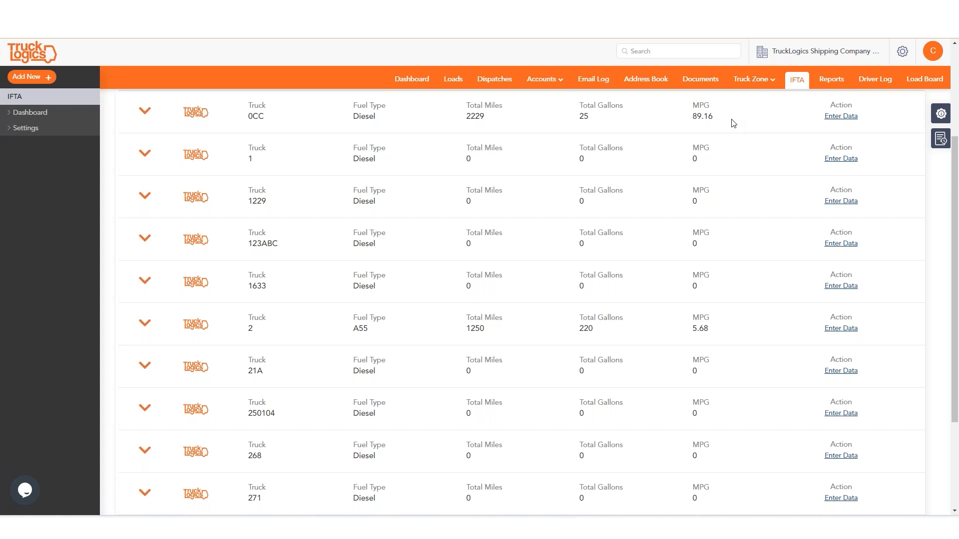
{"action": "scroll", "coordinate": [737, 185], "scroll_direction": "up", "scroll_amount": 1}
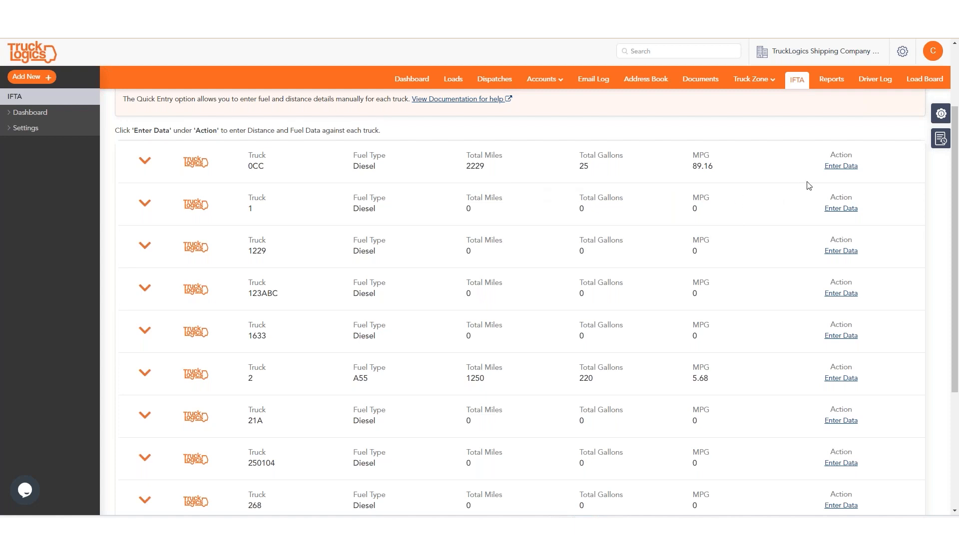
{"action": "left_click", "coordinate": [832, 167]}
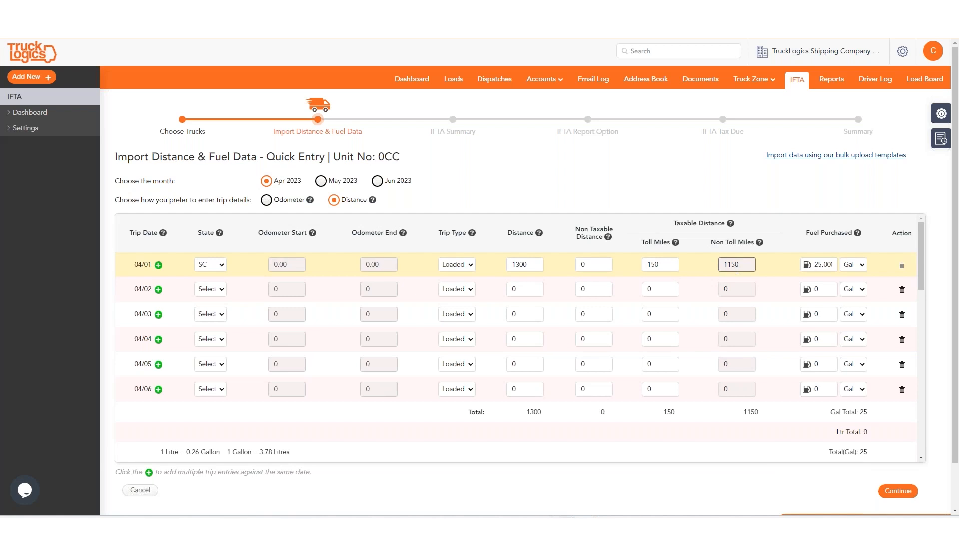
Set truck 0CC's fuel purchased on 04/01 to 250 gallons and return to the truck list
{"action": "left_click", "coordinate": [830, 264]}
{"action": "type", "text": "0"}
{"action": "key", "text": "BackSpace"}
{"action": "key", "text": "BackSpace"}
{"action": "key", "text": "BackSpace"}
{"action": "key", "text": "BackSpace"}
{"action": "key", "text": "BackSpace"}
{"action": "key", "text": "BackSpace"}
{"action": "type", "text": "250"}
{"action": "left_click", "coordinate": [781, 316]}
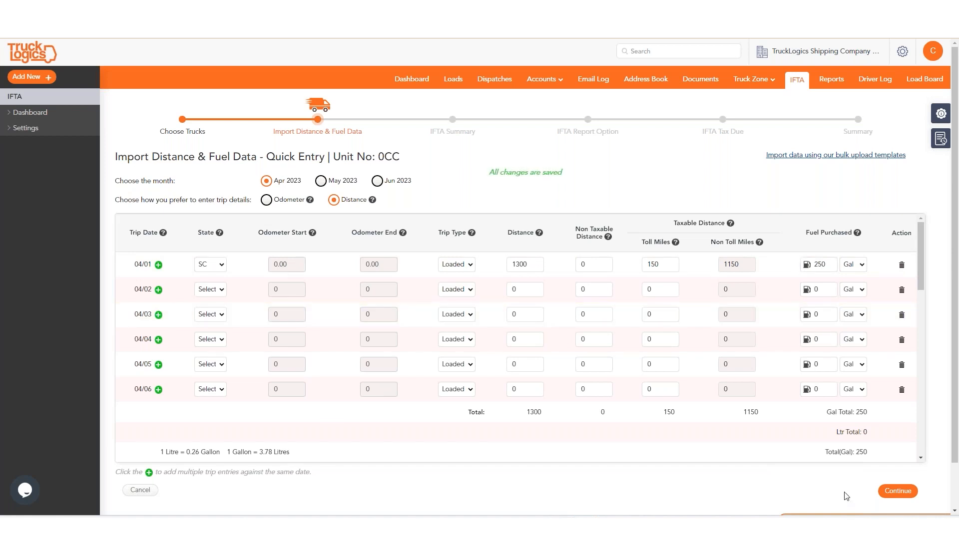
{"action": "left_click", "coordinate": [898, 491]}
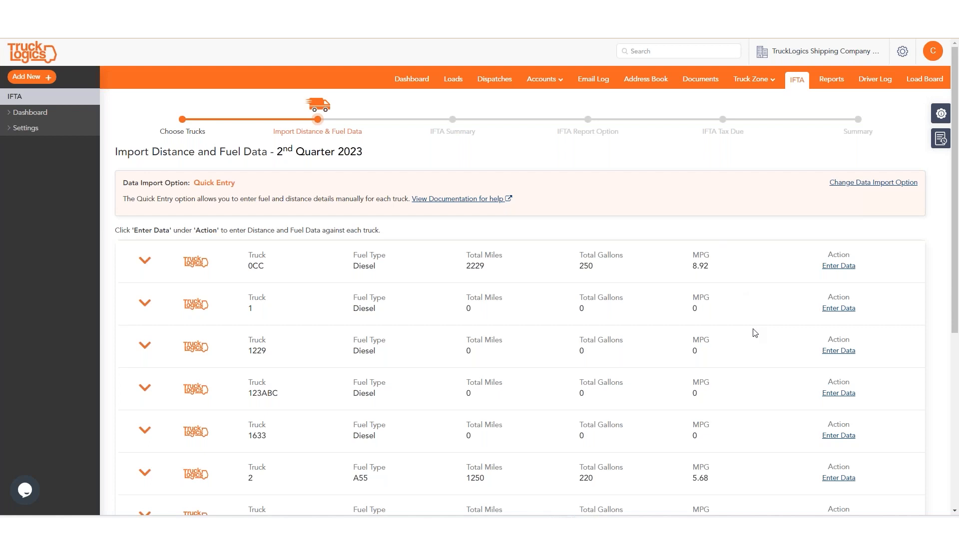
Accept the second-quarter distance and fuel data and its IFTA summary, proceeding to the report options
{"action": "scroll", "coordinate": [752, 311], "scroll_direction": "down", "scroll_amount": 1}
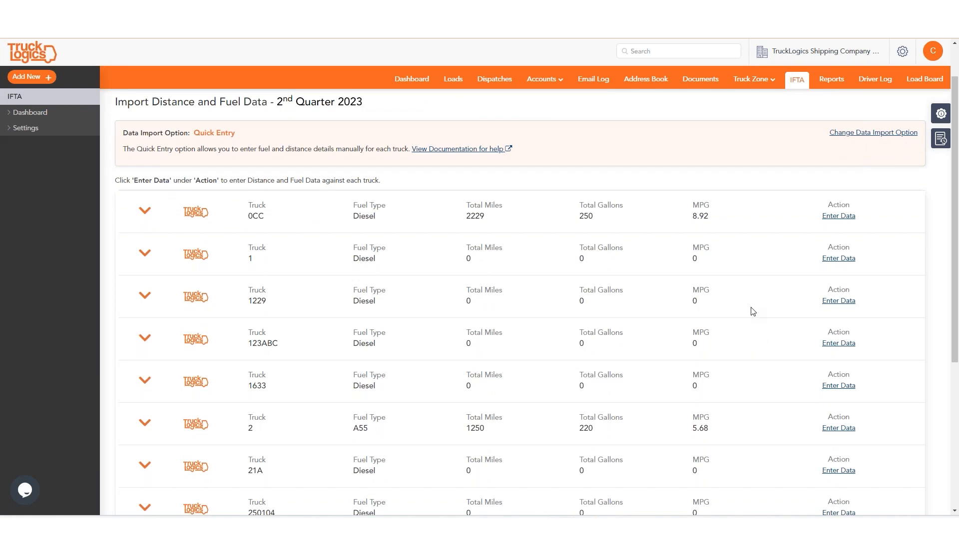
{"action": "scroll", "coordinate": [752, 312], "scroll_direction": "down", "scroll_amount": 4}
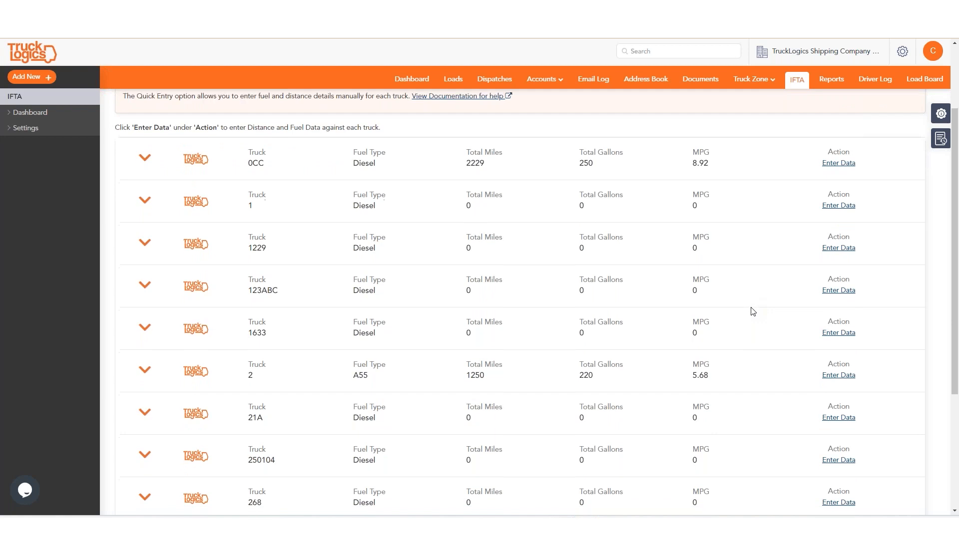
{"action": "scroll", "coordinate": [752, 311], "scroll_direction": "down", "scroll_amount": 1}
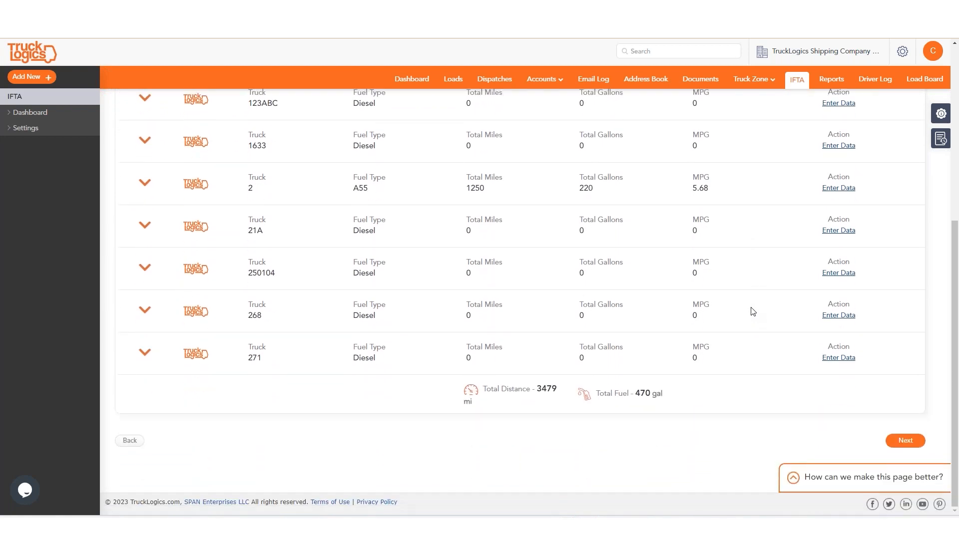
{"action": "left_click", "coordinate": [905, 442]}
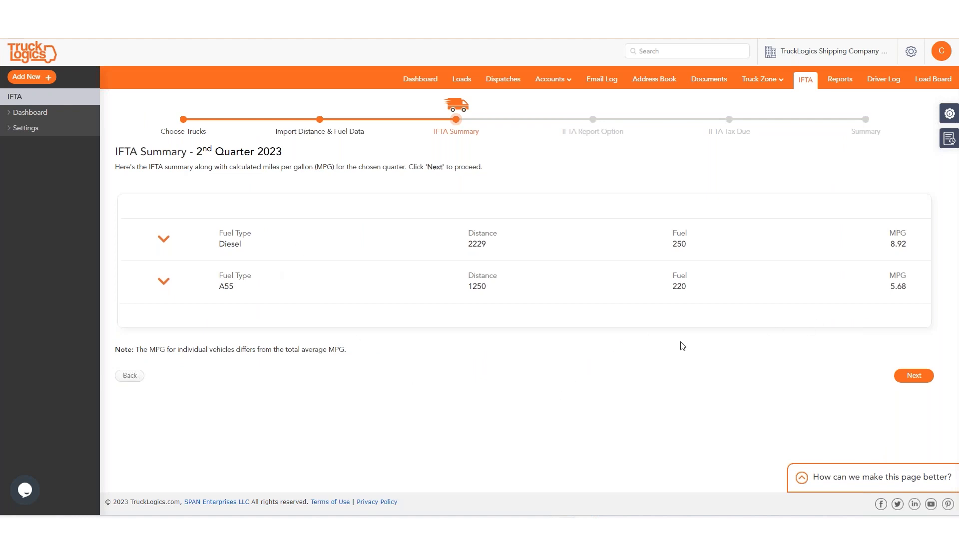
{"action": "left_click", "coordinate": [914, 380]}
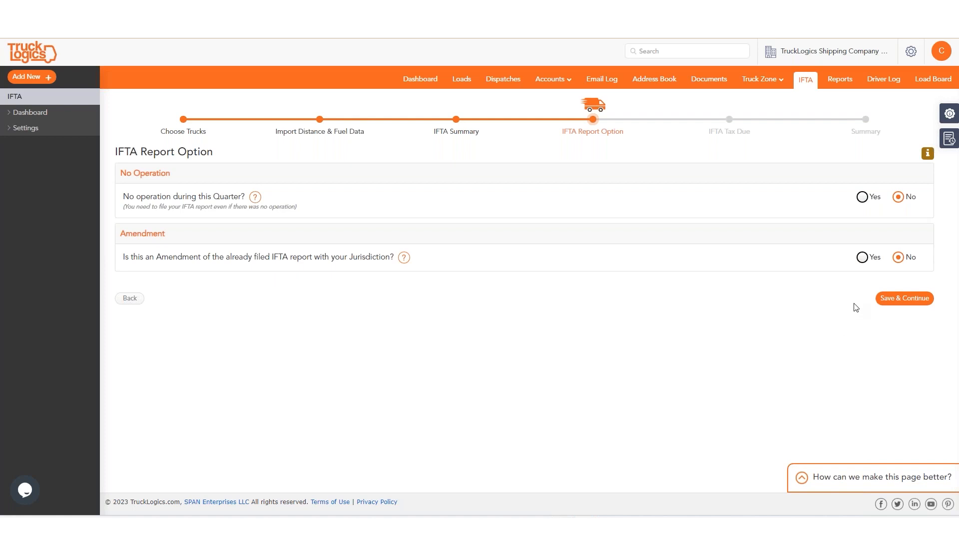
Answer Yes to the amendment question, save the report options and accept the second-quarter tax due without entering credits
{"action": "left_click", "coordinate": [862, 259]}
{"action": "left_click", "coordinate": [903, 298]}
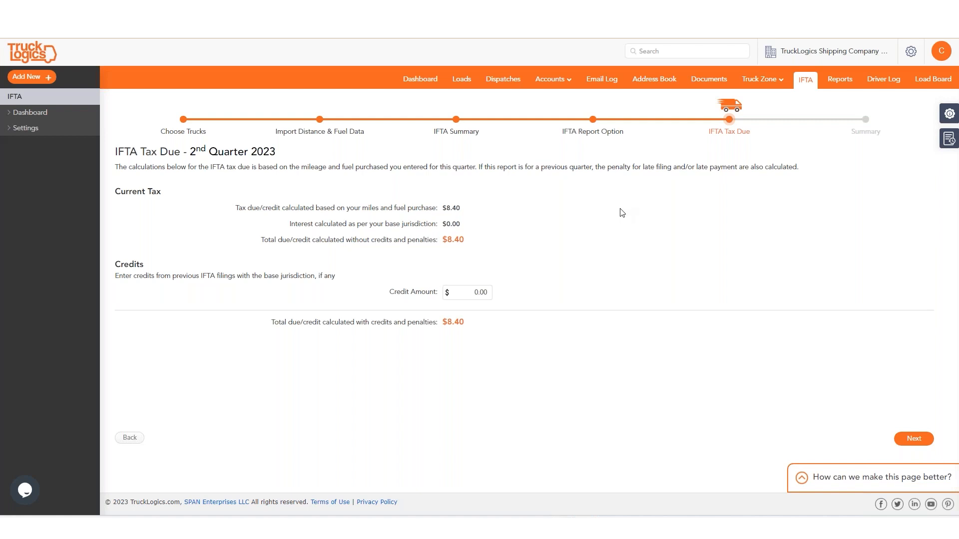
{"action": "left_click", "coordinate": [914, 439]}
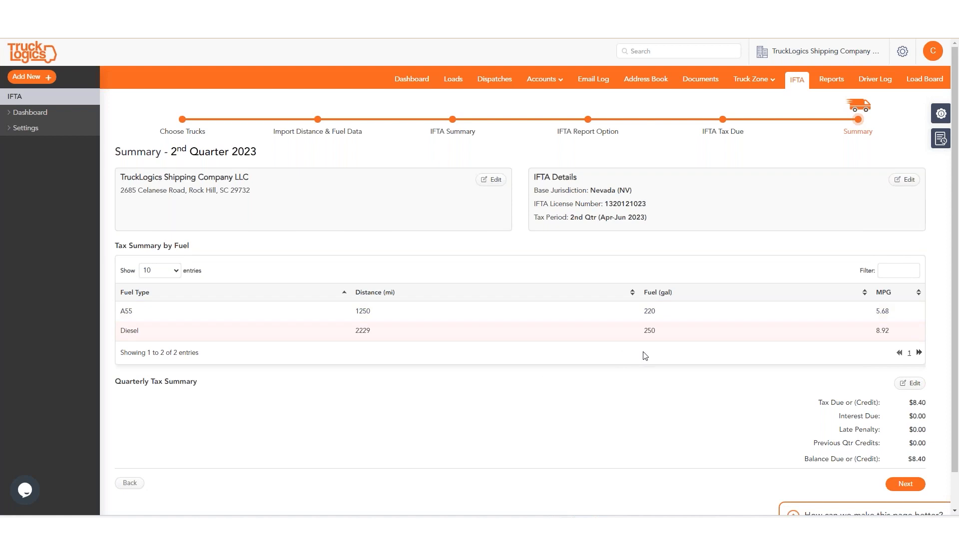
Generate the second-quarter IFTA return from the final summary and go back to the IFTA Dashboard
{"action": "left_click", "coordinate": [905, 485]}
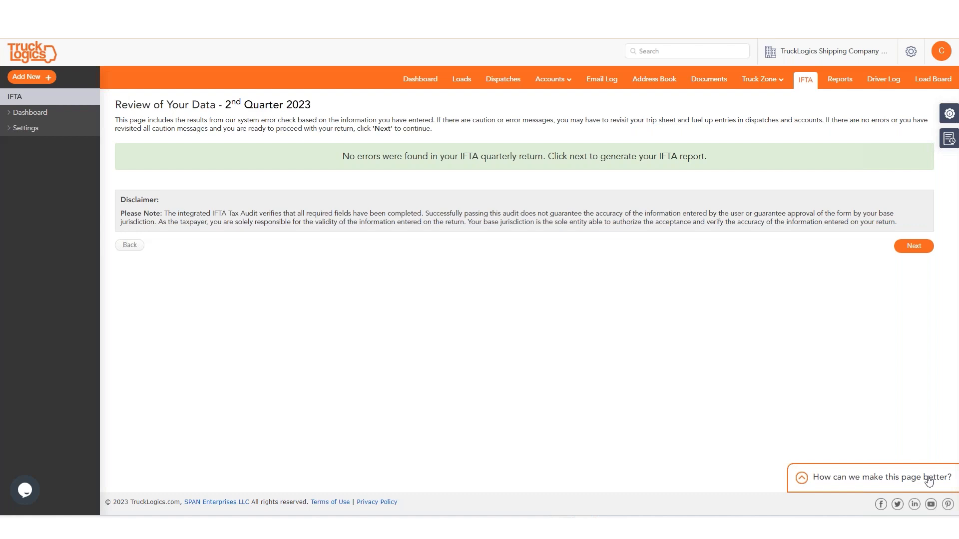
{"action": "left_click", "coordinate": [914, 246]}
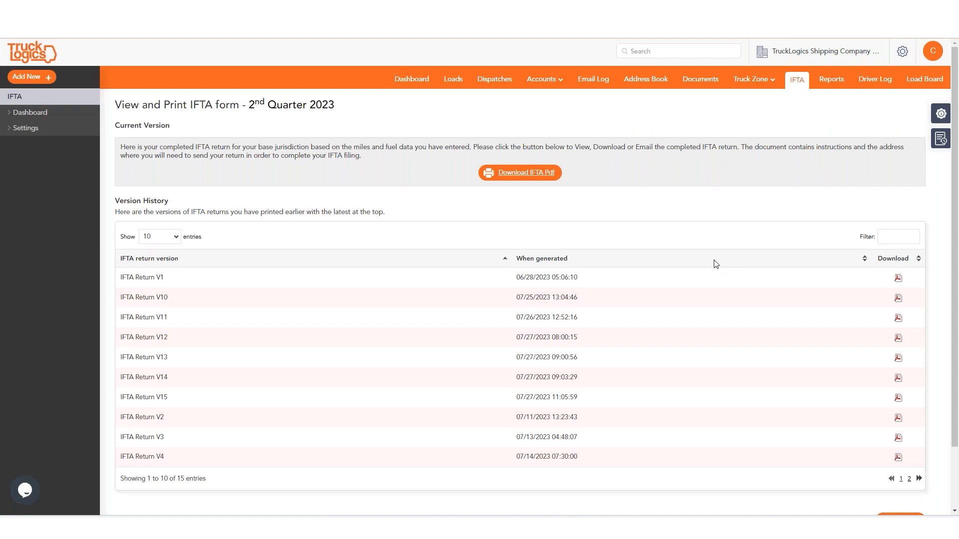
{"action": "scroll", "coordinate": [718, 265], "scroll_direction": "down", "scroll_amount": 1}
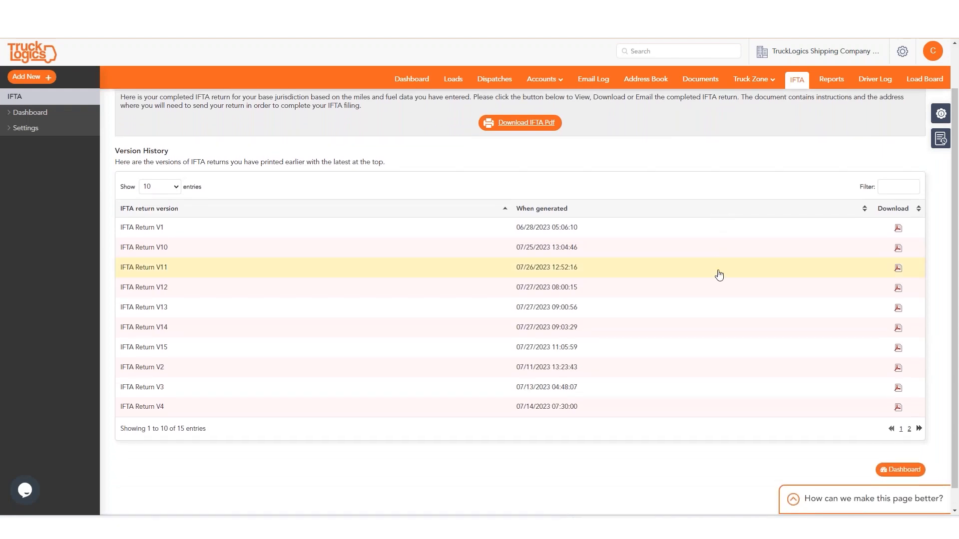
{"action": "left_click", "coordinate": [901, 470]}
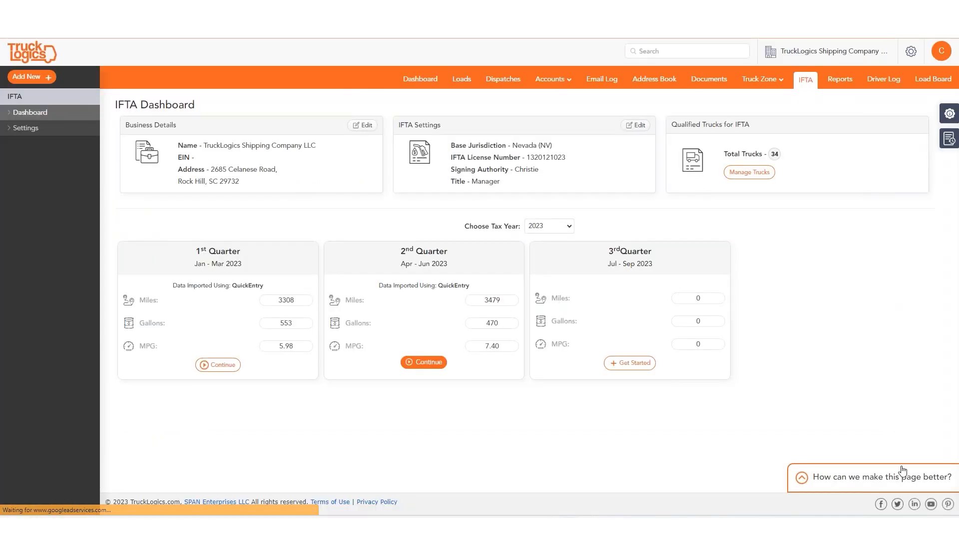
{"action": "left_click", "coordinate": [428, 363]}
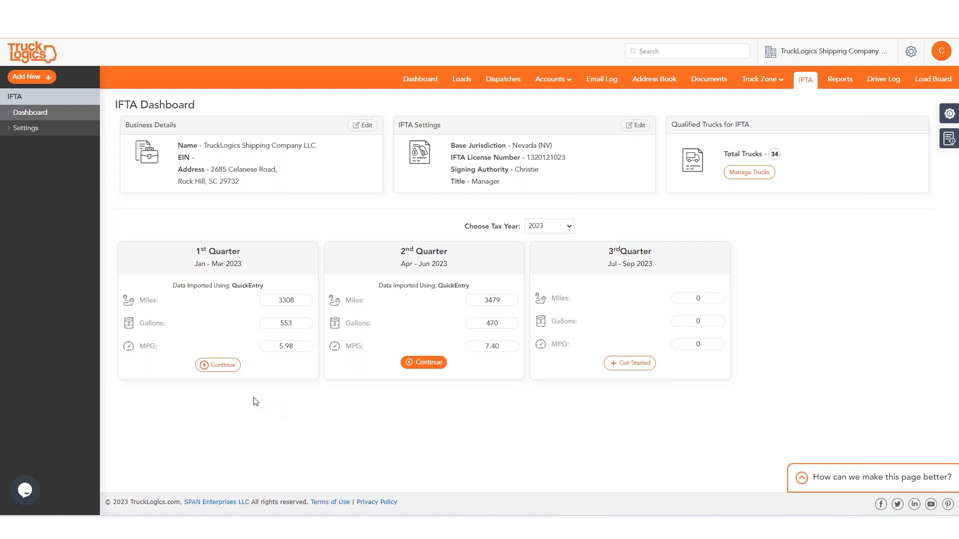
Open the 1st Quarter 2023 IFTA report and include all ten trucks listed on the first page
{"action": "left_click", "coordinate": [228, 366]}
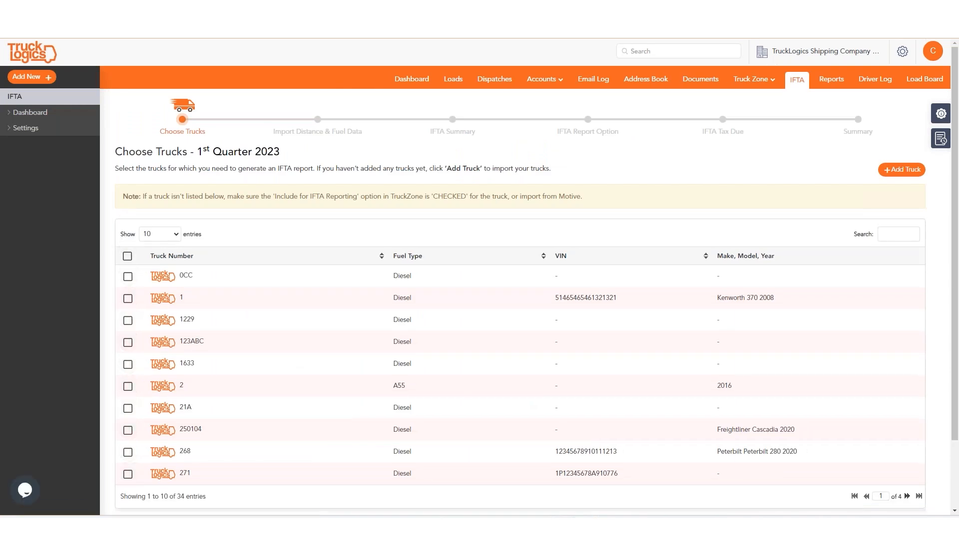
{"action": "scroll", "coordinate": [332, 350], "scroll_direction": "down", "scroll_amount": 1}
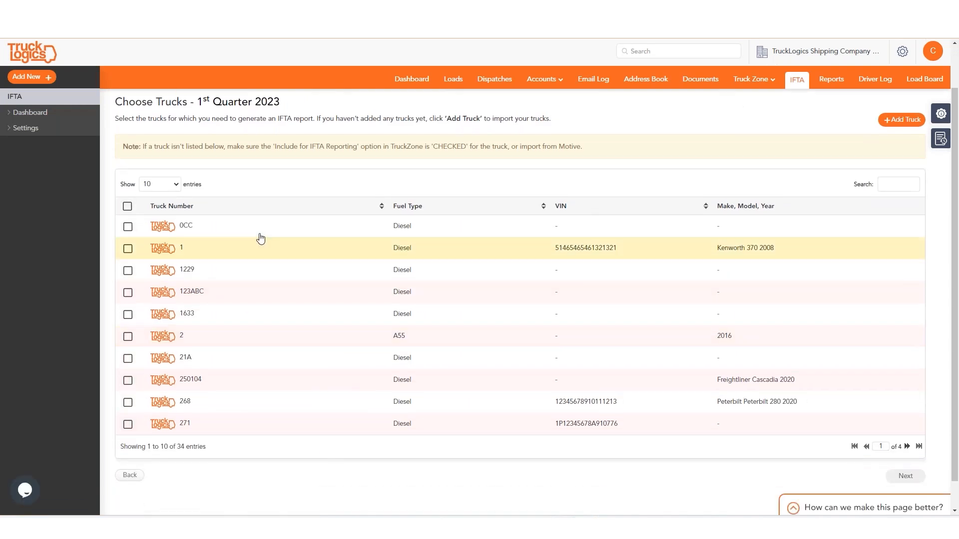
{"action": "left_click", "coordinate": [128, 208]}
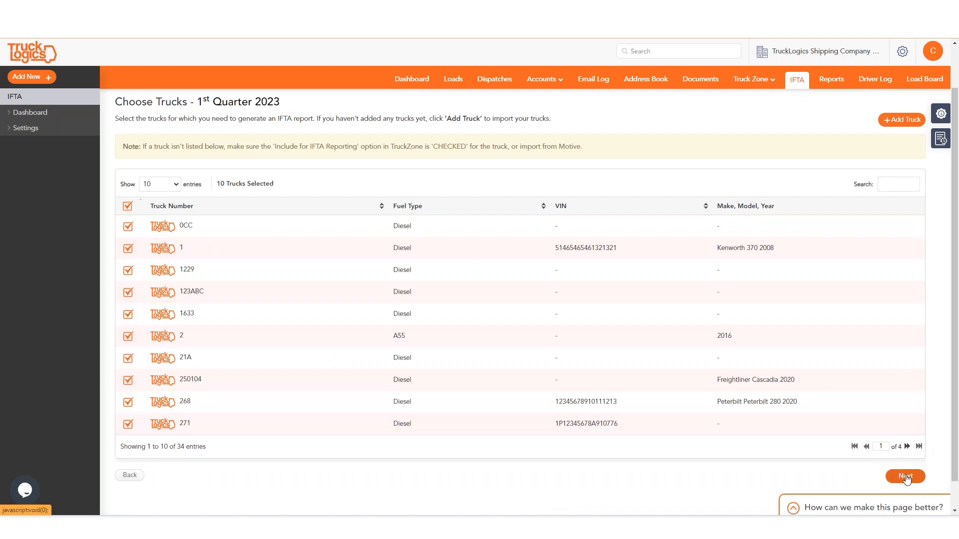
{"action": "left_click", "coordinate": [906, 477]}
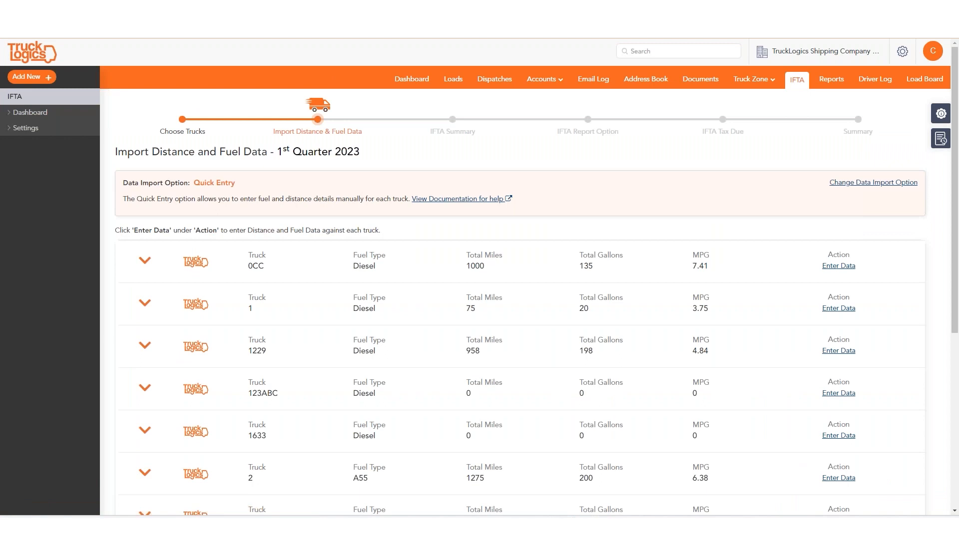
Review the first-quarter distance and fuel data for each truck and accept it as entered
{"action": "scroll", "coordinate": [779, 382], "scroll_direction": "down", "scroll_amount": 2}
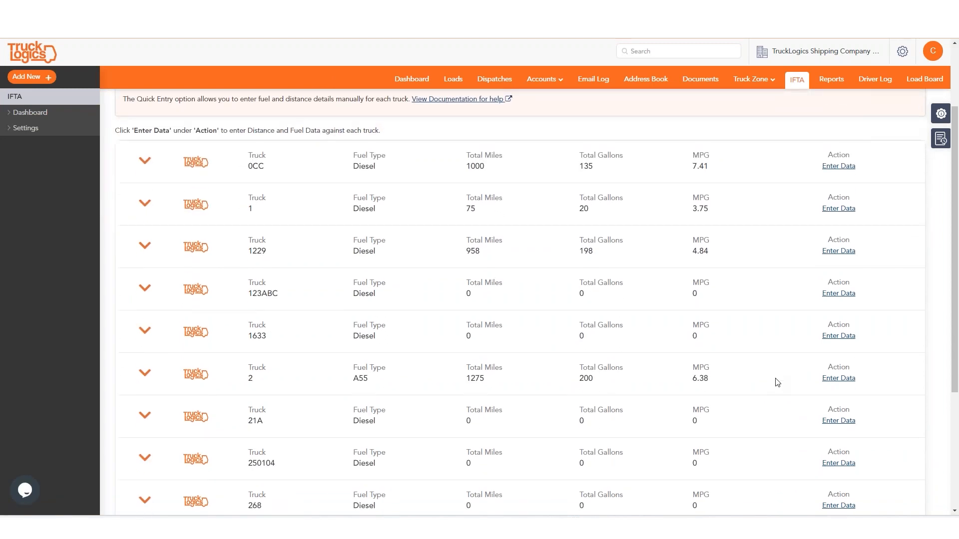
{"action": "scroll", "coordinate": [778, 381], "scroll_direction": "down", "scroll_amount": 3}
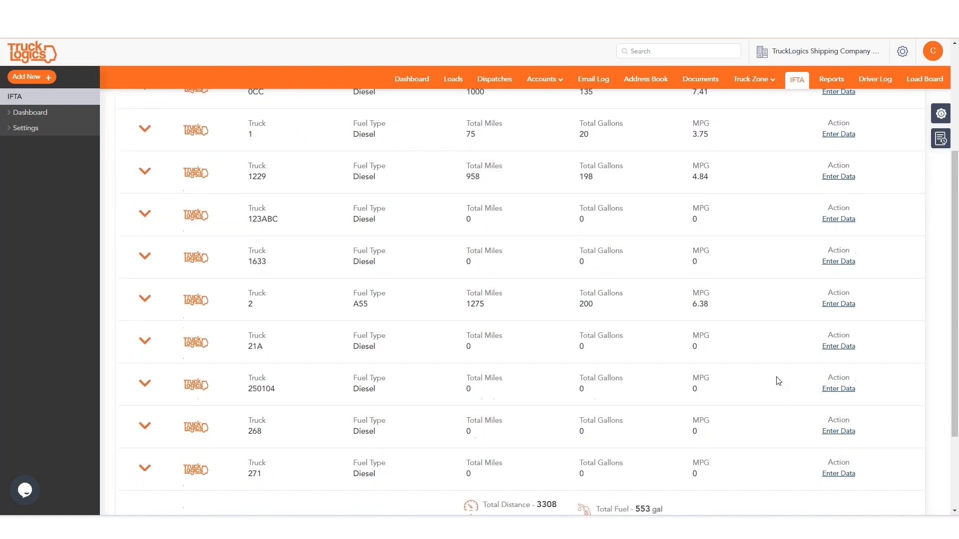
{"action": "scroll", "coordinate": [778, 381], "scroll_direction": "up", "scroll_amount": 1}
{"action": "scroll", "coordinate": [778, 381], "scroll_direction": "up", "scroll_amount": 3}
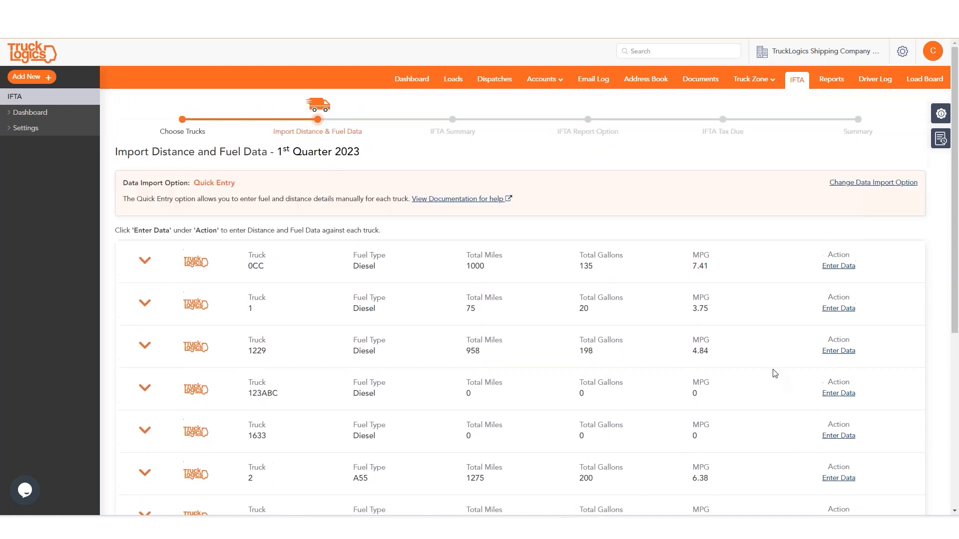
{"action": "scroll", "coordinate": [773, 357], "scroll_direction": "down", "scroll_amount": 5}
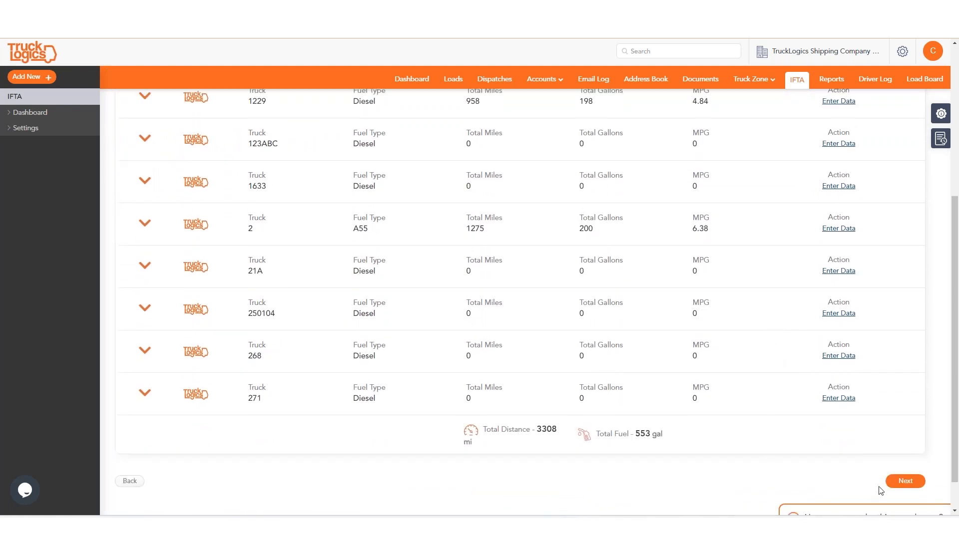
{"action": "left_click", "coordinate": [905, 482]}
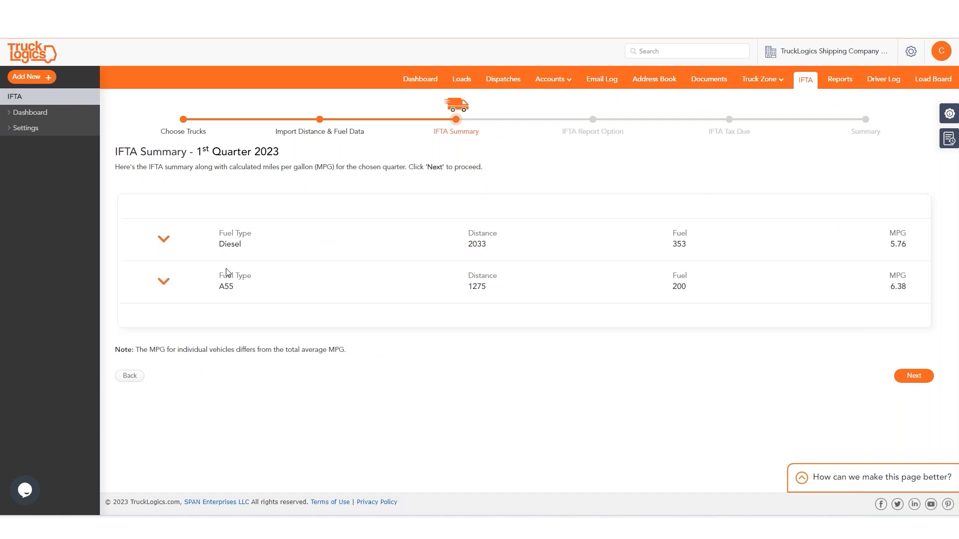
Advance the first-quarter report from the IFTA Summary to the final Summary, keeping both report options at No and the calculated penalties
{"action": "left_click", "coordinate": [913, 377]}
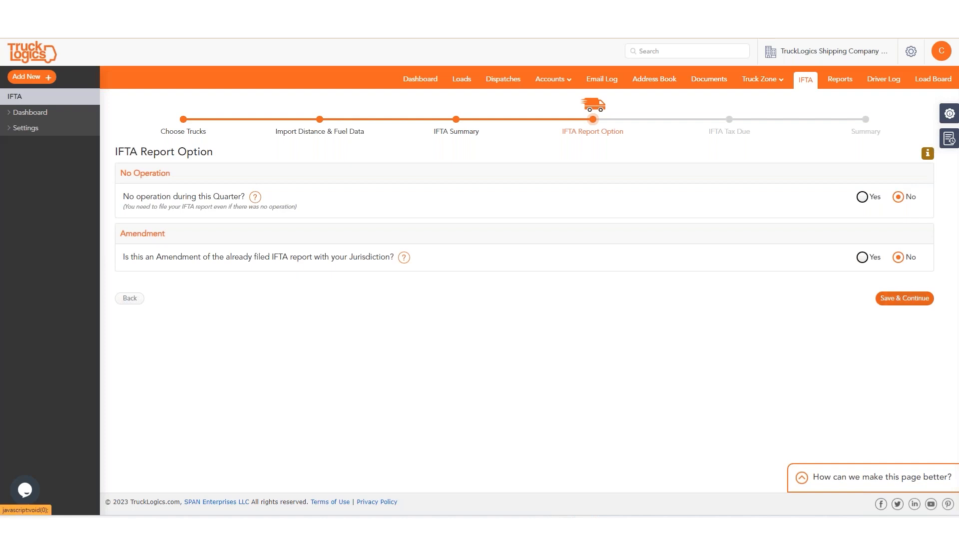
{"action": "left_click", "coordinate": [904, 298]}
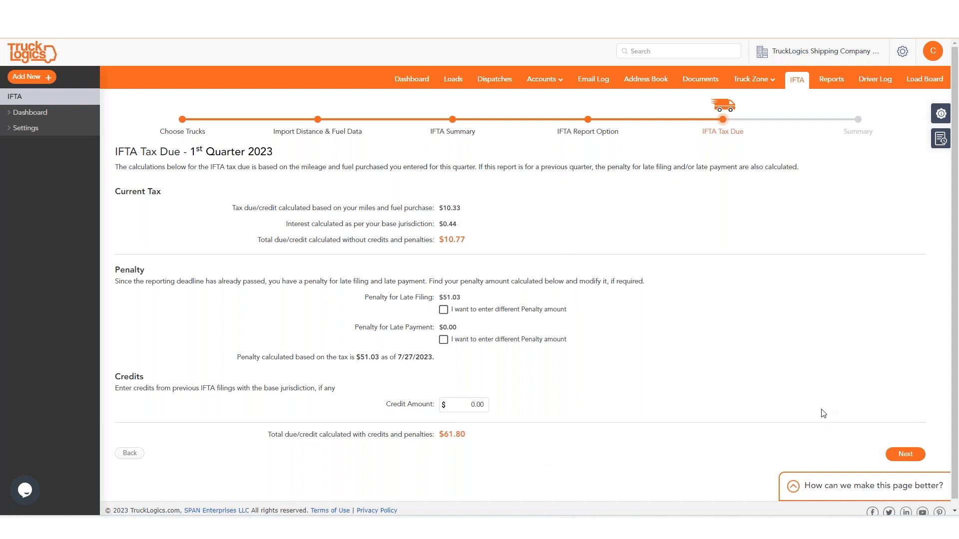
{"action": "left_click", "coordinate": [905, 454]}
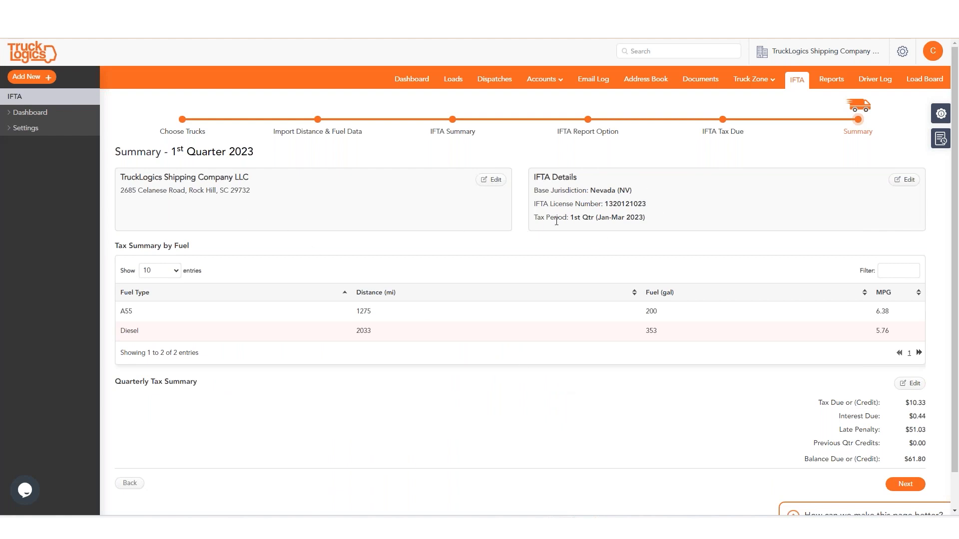
Generate the 1st Quarter 2023 IFTA return from the final summary and download its PDF, finishing back at the IFTA Dashboard
{"action": "left_click", "coordinate": [905, 484]}
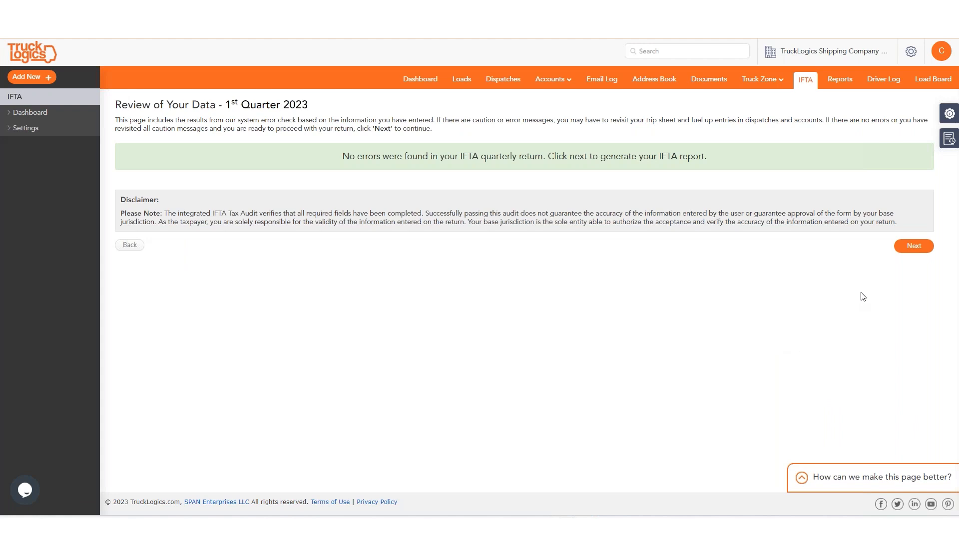
{"action": "left_click", "coordinate": [912, 247]}
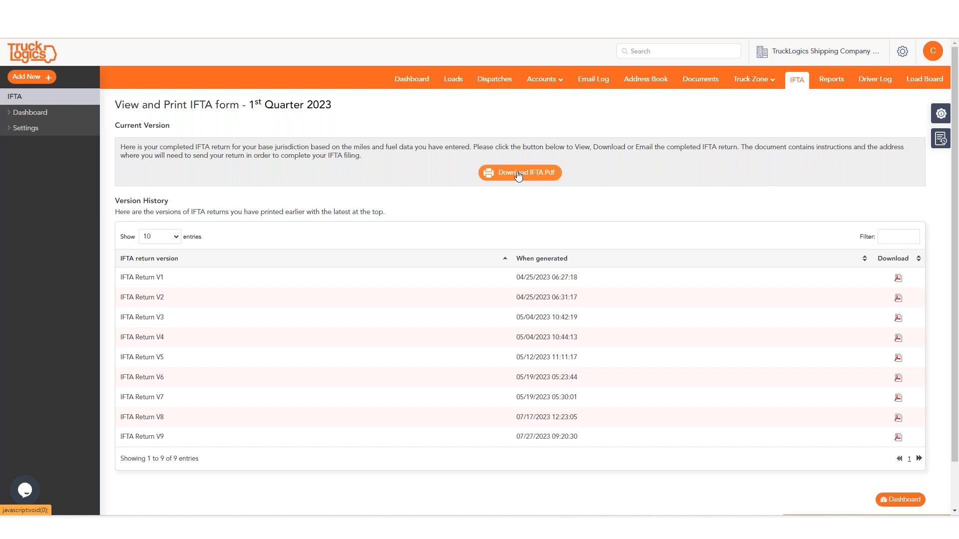
{"action": "left_click", "coordinate": [518, 175]}
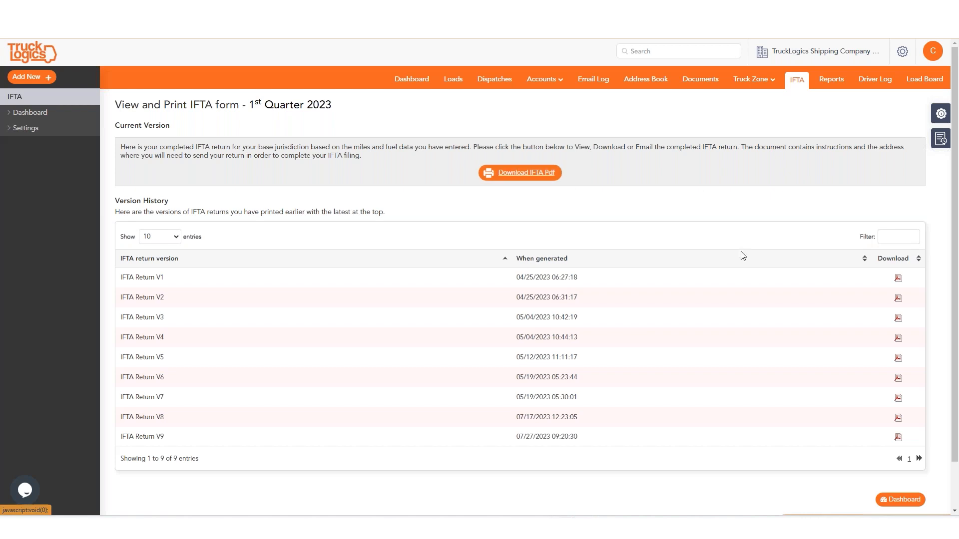
{"action": "left_click", "coordinate": [902, 500]}
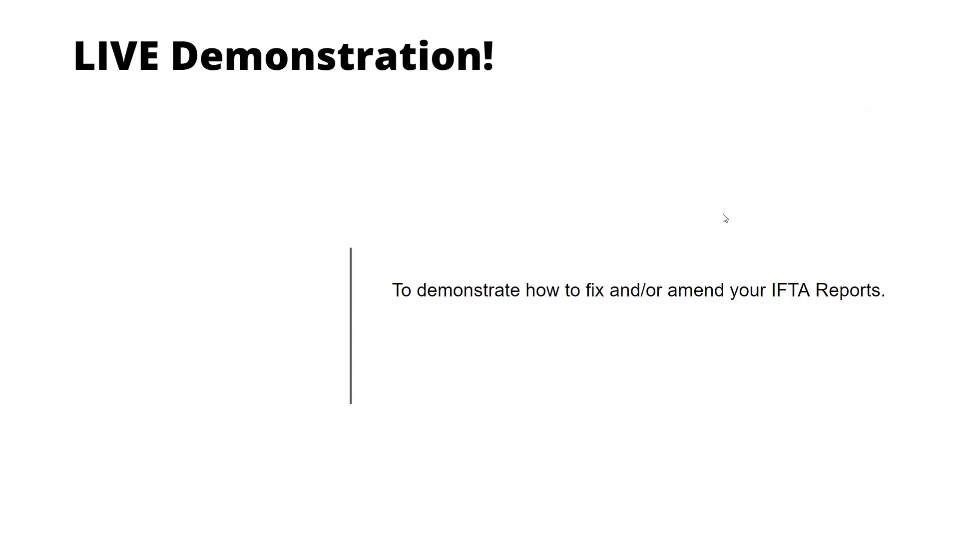
{"action": "right_click", "coordinate": [725, 218]}
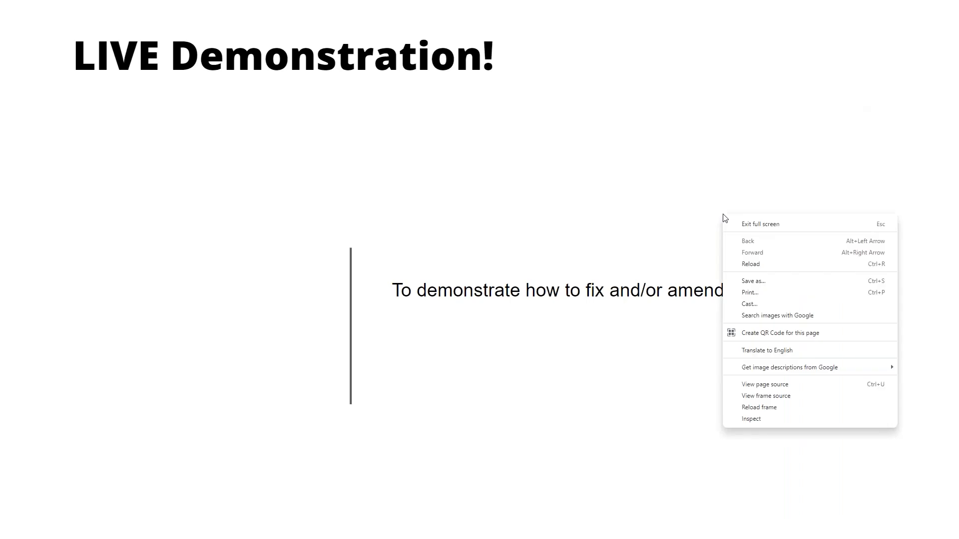
{"action": "left_click", "coordinate": [639, 218]}
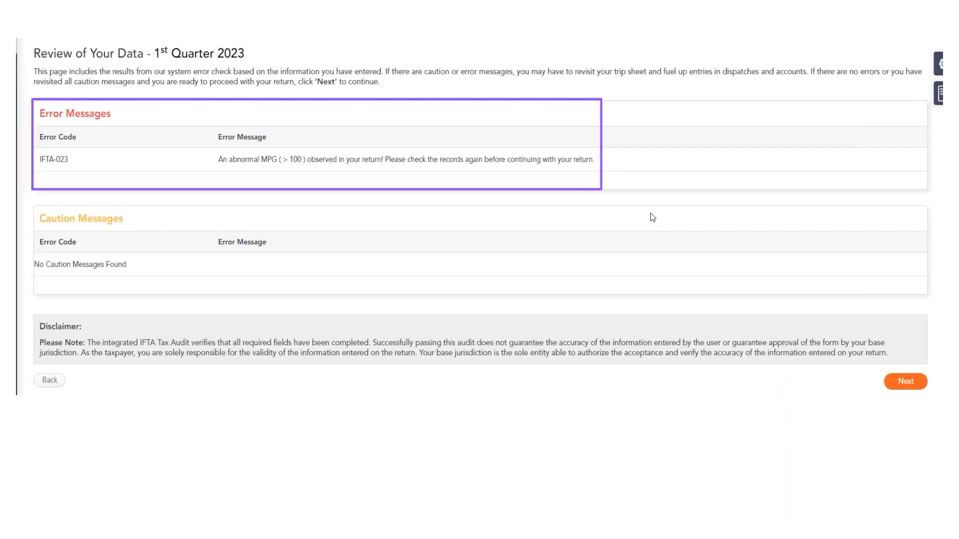